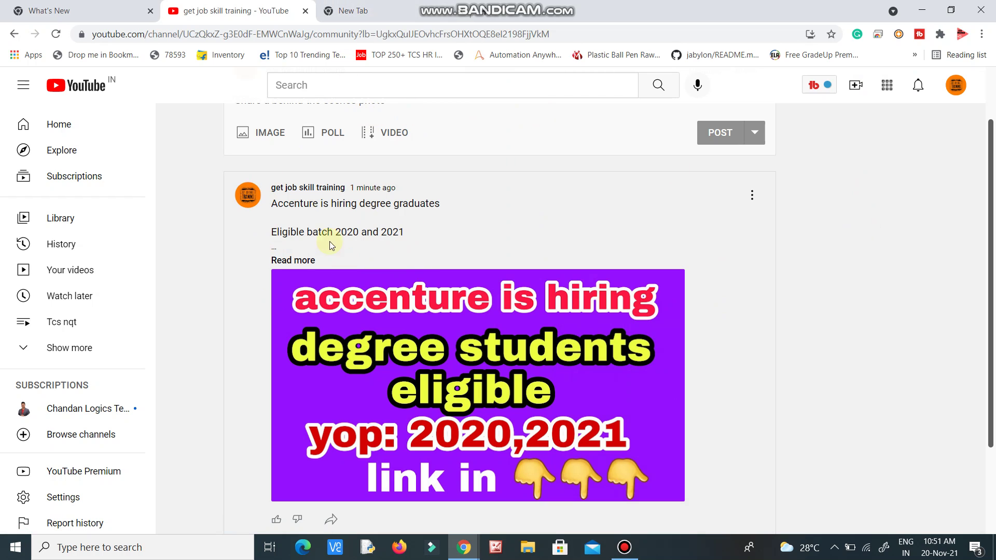
Expand the Accenture hiring post with 'Read more' and follow its campus registration link.
{"action": "left_click", "coordinate": [279, 262]}
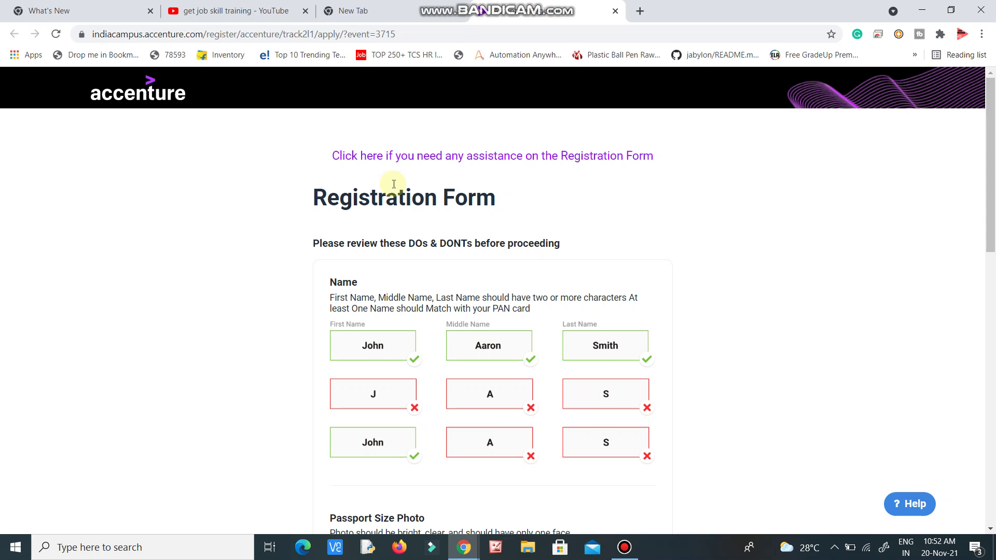
{"action": "scroll", "coordinate": [395, 184], "scroll_direction": "down", "scroll_amount": 1}
{"action": "scroll", "coordinate": [394, 184], "scroll_direction": "down", "scroll_amount": 1}
{"action": "scroll", "coordinate": [394, 183], "scroll_direction": "down", "scroll_amount": 1}
{"action": "scroll", "coordinate": [393, 185], "scroll_direction": "down", "scroll_amount": 1}
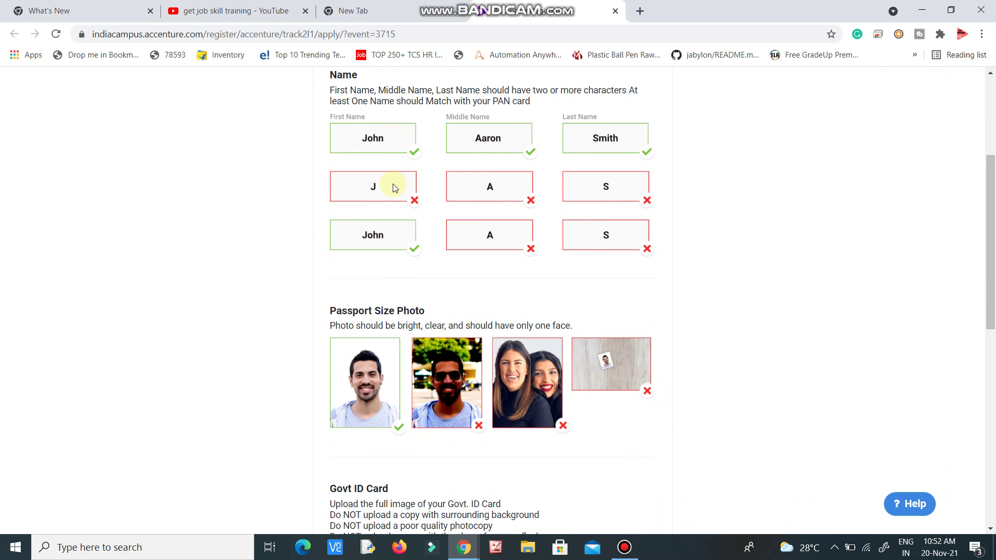
{"action": "scroll", "coordinate": [395, 188], "scroll_direction": "down", "scroll_amount": 3}
{"action": "scroll", "coordinate": [394, 188], "scroll_direction": "down", "scroll_amount": 3}
{"action": "scroll", "coordinate": [394, 188], "scroll_direction": "down", "scroll_amount": 1}
{"action": "scroll", "coordinate": [394, 188], "scroll_direction": "down", "scroll_amount": 3}
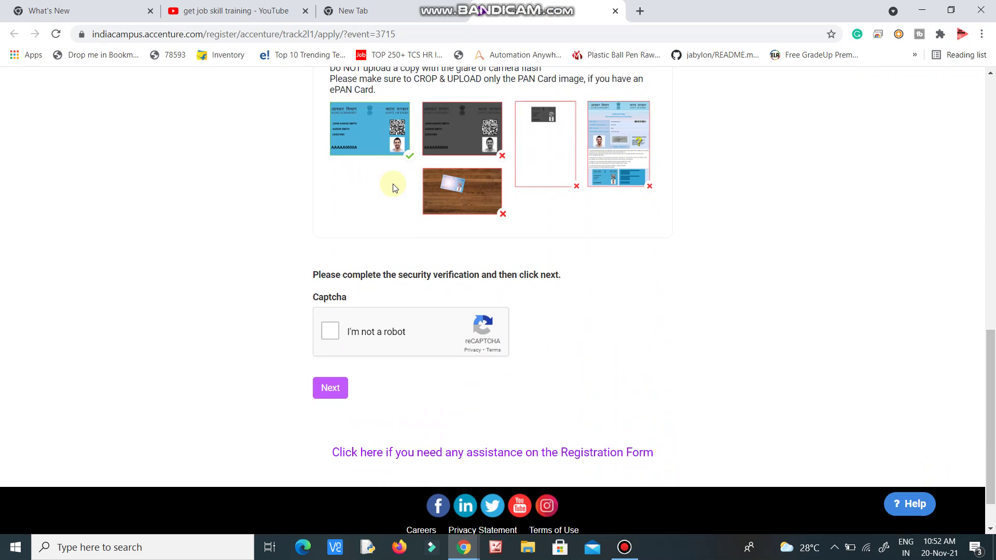
{"action": "scroll", "coordinate": [393, 188], "scroll_direction": "down", "scroll_amount": 1}
Tick the 'I'm not a robot' reCAPTCHA box and continue past the guidelines to the Registration Form.
{"action": "left_click", "coordinate": [325, 287]}
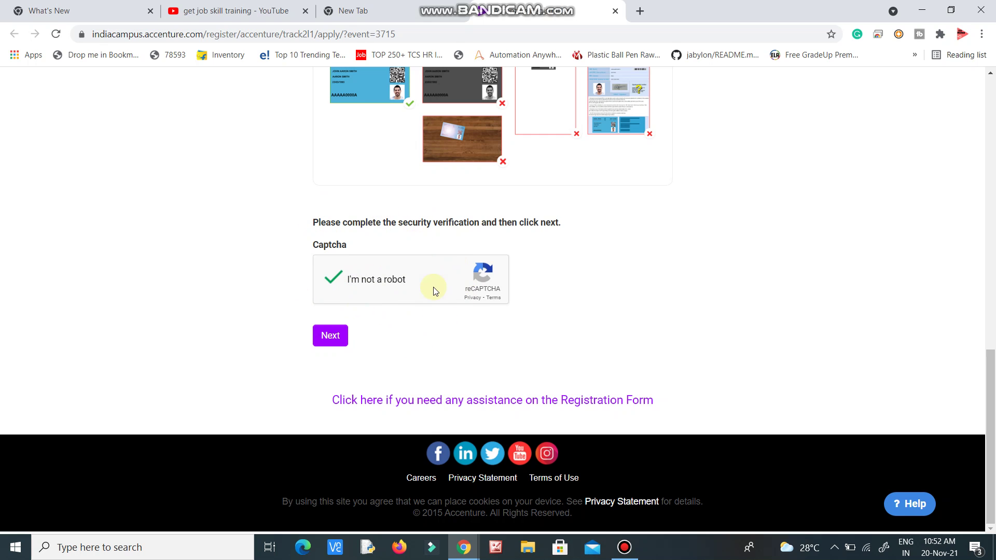
{"action": "left_click", "coordinate": [318, 345]}
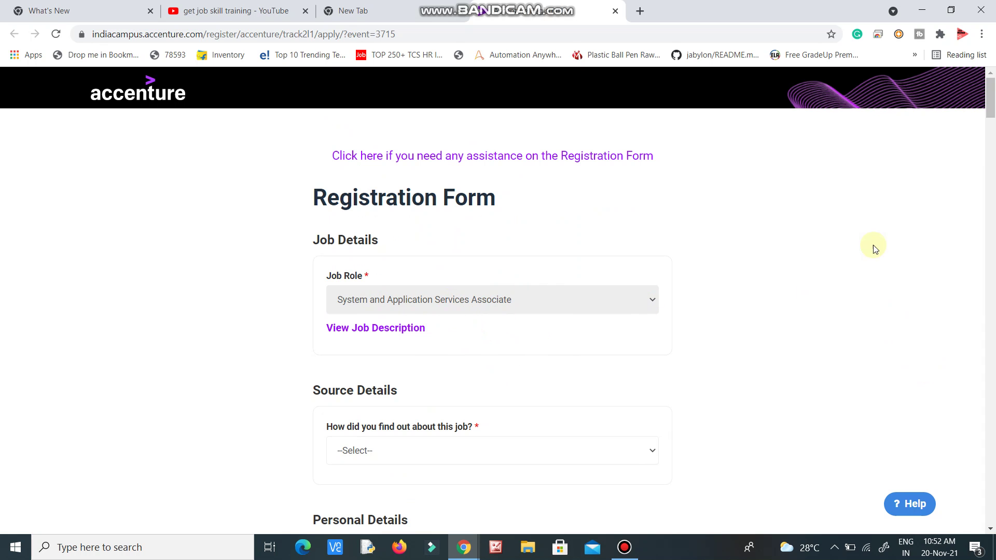
{"action": "mouse_move", "coordinate": [990, 97]}
{"action": "left_mouse_down"}
{"action": "mouse_move", "coordinate": [989, 140]}
{"action": "mouse_move", "coordinate": [988, 131]}
{"action": "left_mouse_up"}
{"action": "left_click", "coordinate": [474, 165]}
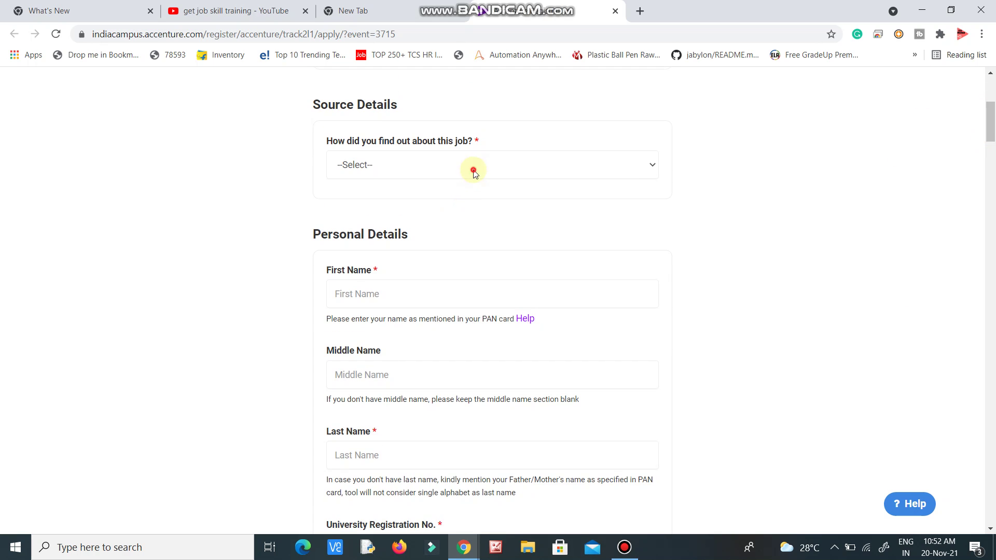
{"action": "left_click_drag", "start_coordinate": [989, 124], "coordinate": [988, 236]}
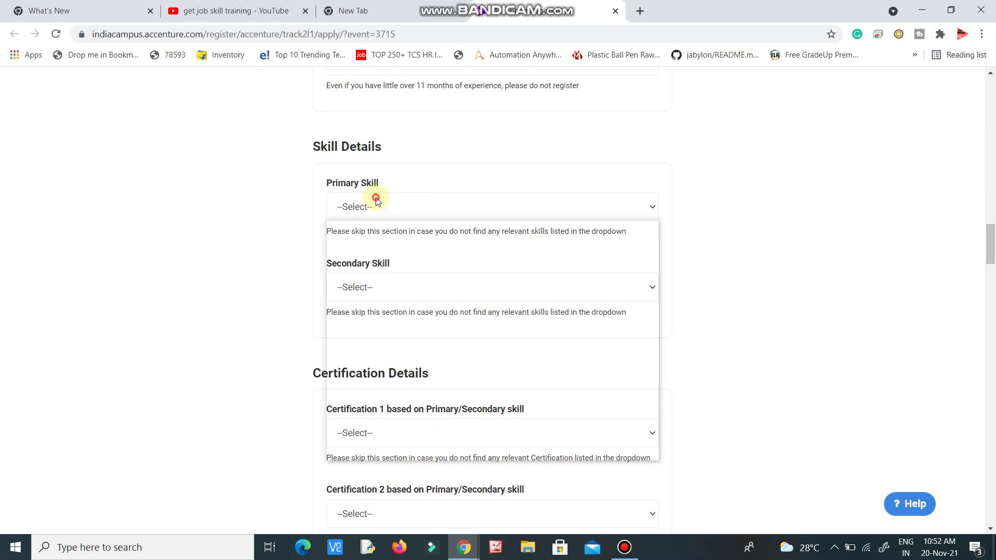
{"action": "left_click", "coordinate": [376, 204]}
{"action": "left_click", "coordinate": [271, 258]}
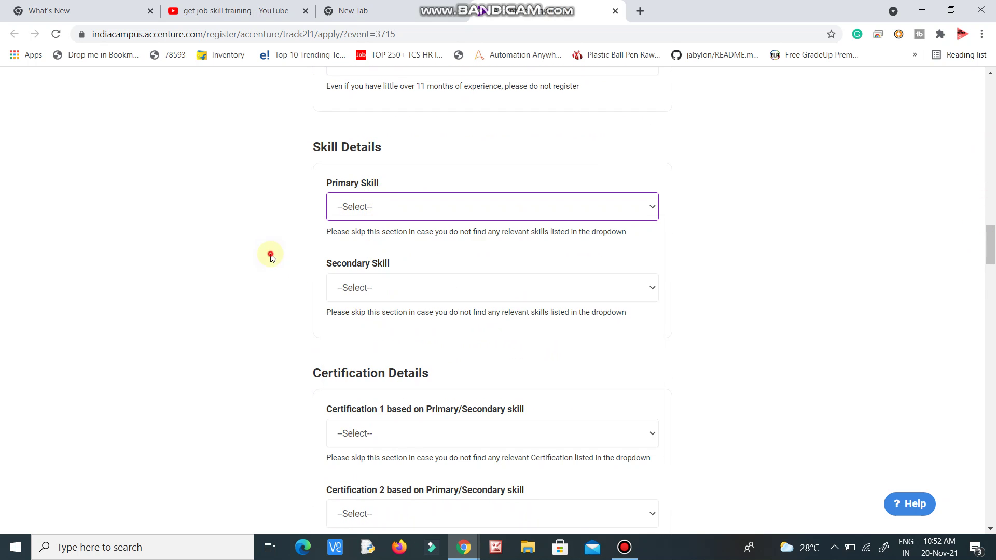
{"action": "left_click", "coordinate": [393, 288]}
{"action": "left_click", "coordinate": [393, 288]}
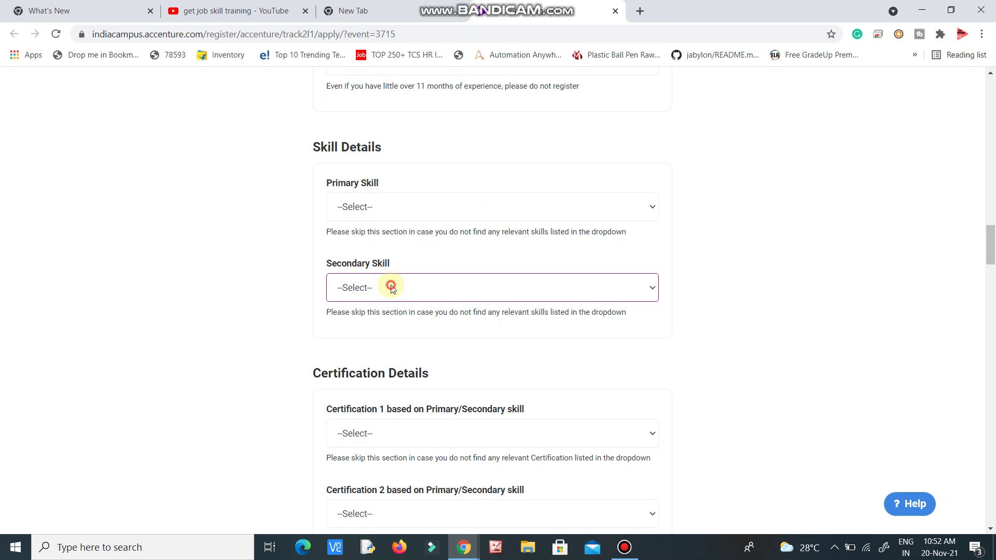
{"action": "left_click", "coordinate": [386, 213]}
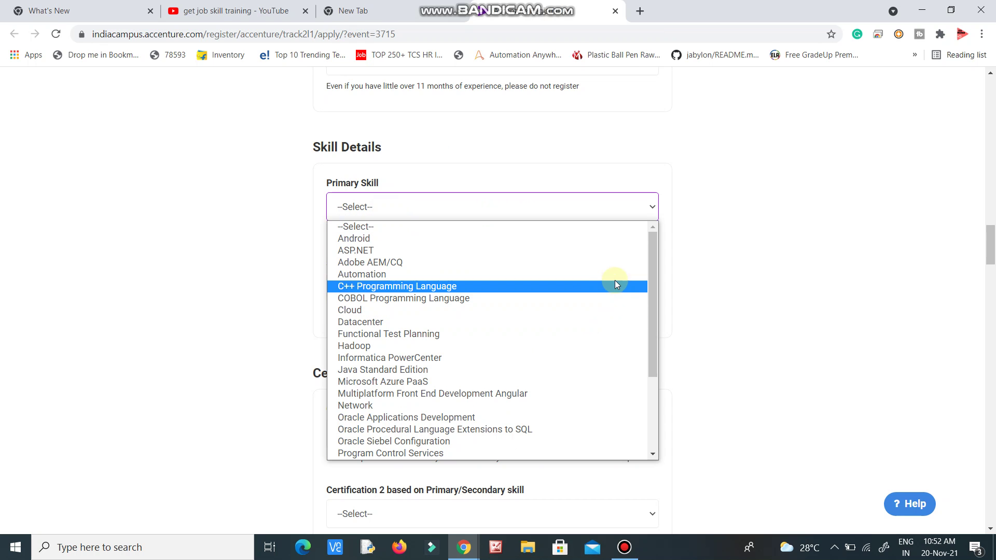
{"action": "mouse_move", "coordinate": [650, 260]}
{"action": "left_mouse_down"}
{"action": "mouse_move", "coordinate": [648, 330]}
{"action": "mouse_move", "coordinate": [650, 234]}
{"action": "left_mouse_up"}
{"action": "key", "text": "d"}
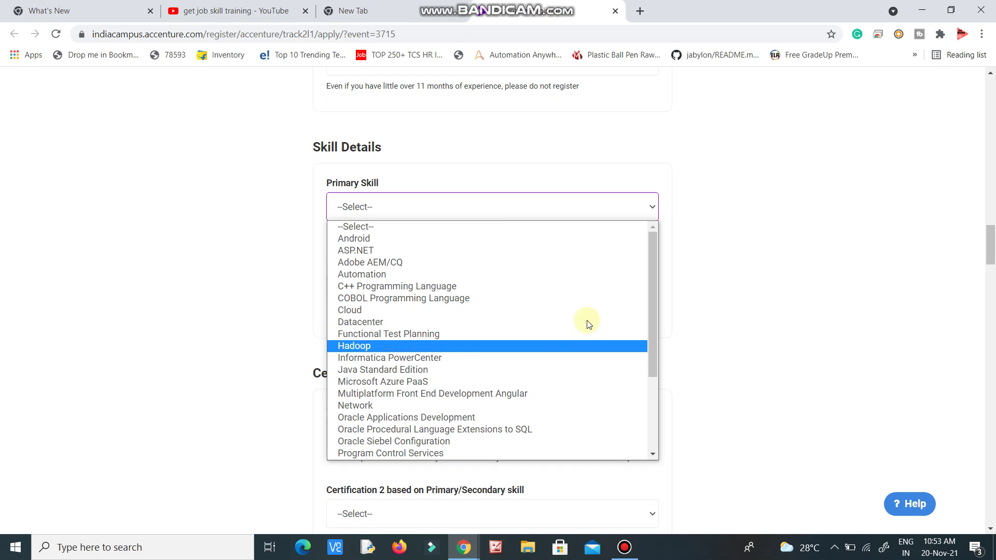
{"action": "left_click_drag", "start_coordinate": [654, 280], "coordinate": [660, 404]}
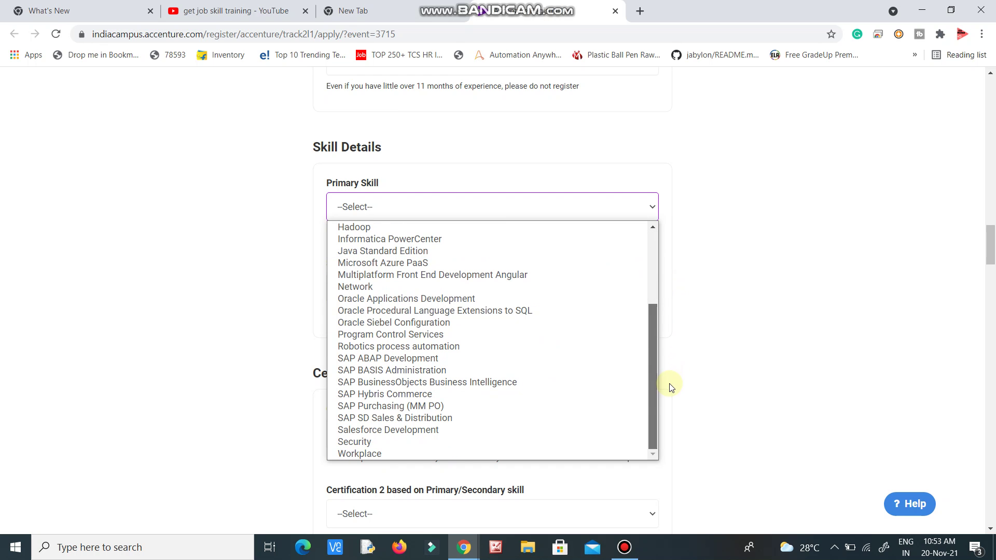
{"action": "left_click", "coordinate": [736, 411]}
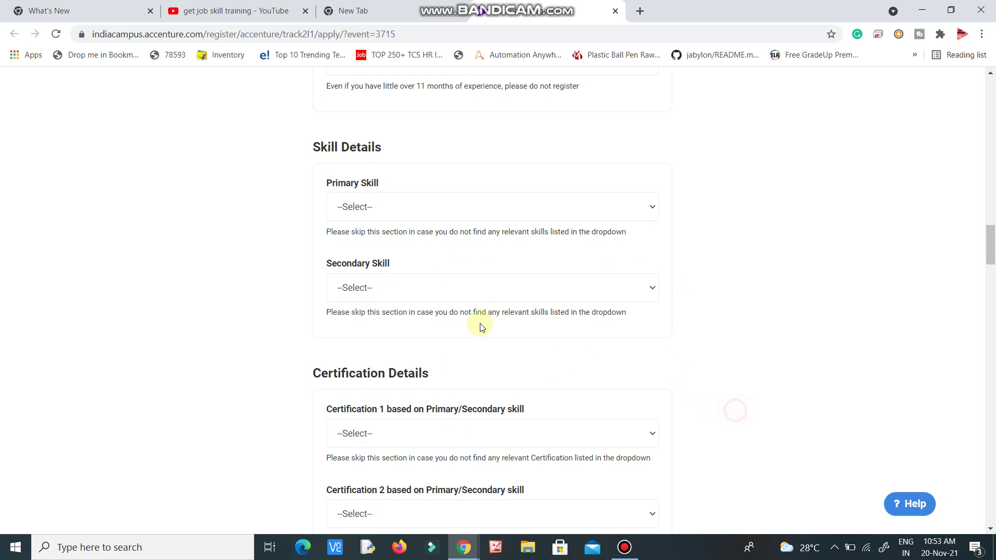
{"action": "left_click", "coordinate": [413, 289]}
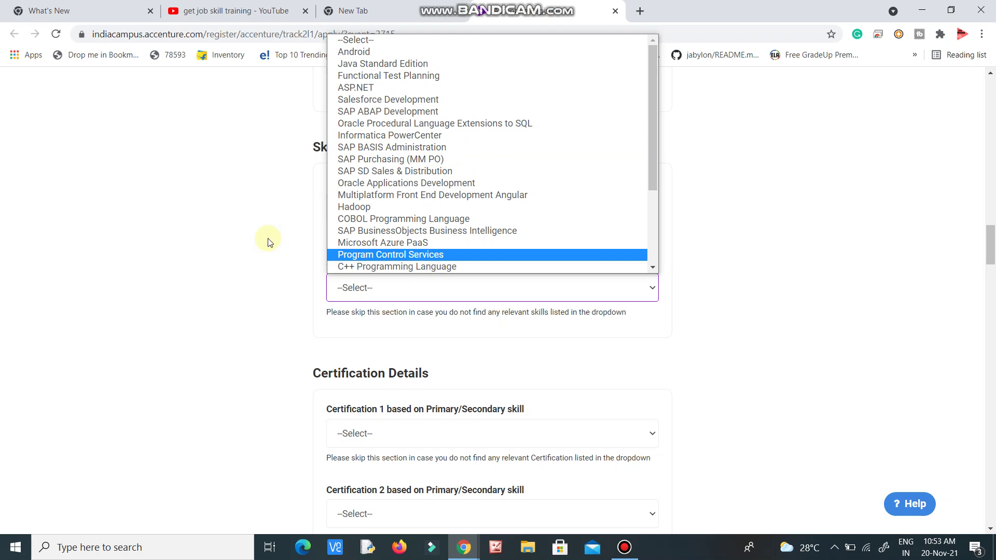
{"action": "left_click", "coordinate": [212, 246]}
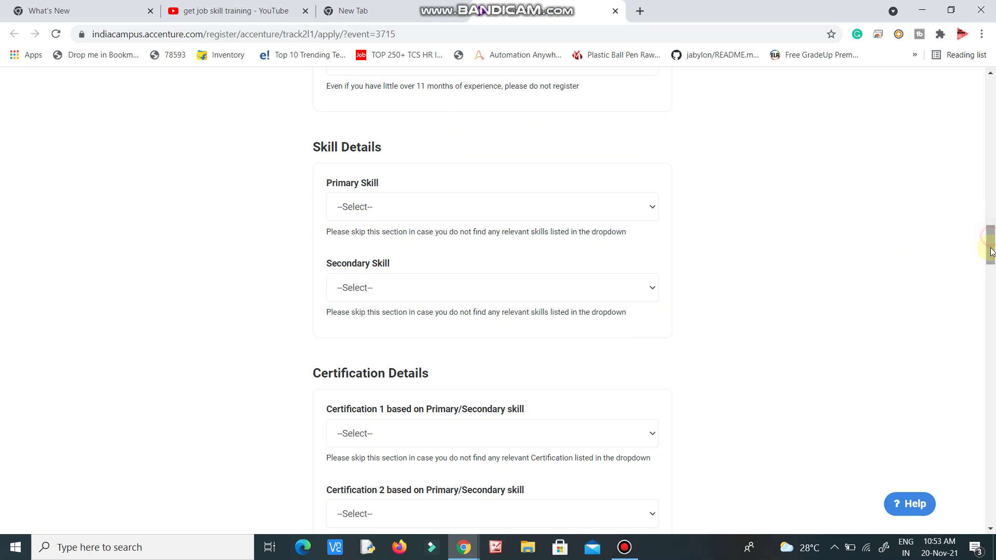
{"action": "left_click_drag", "start_coordinate": [991, 234], "coordinate": [989, 296]}
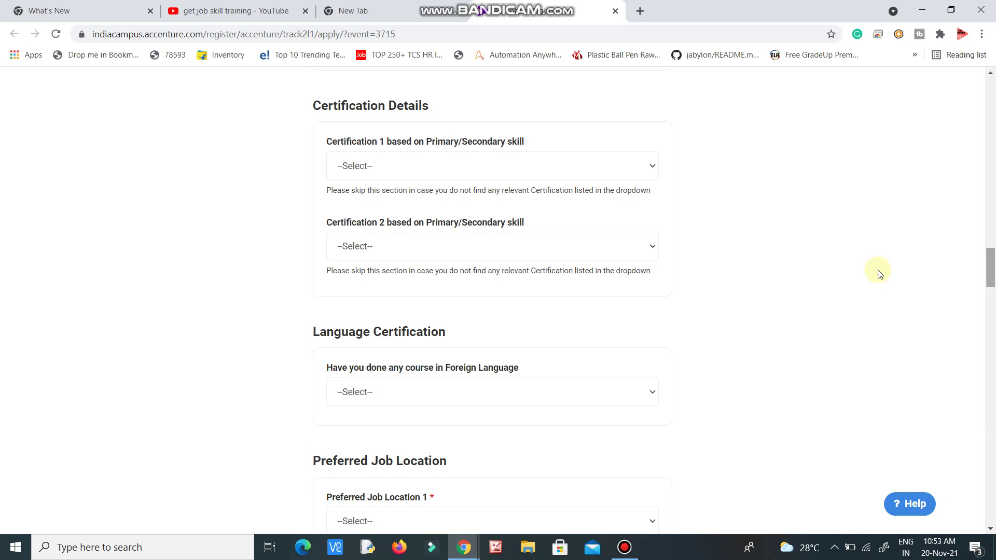
Review the Certification 1, education type (Under Graduate) and degree options, leaving the degree blank.
{"action": "left_click", "coordinate": [456, 166]}
{"action": "left_click", "coordinate": [455, 165]}
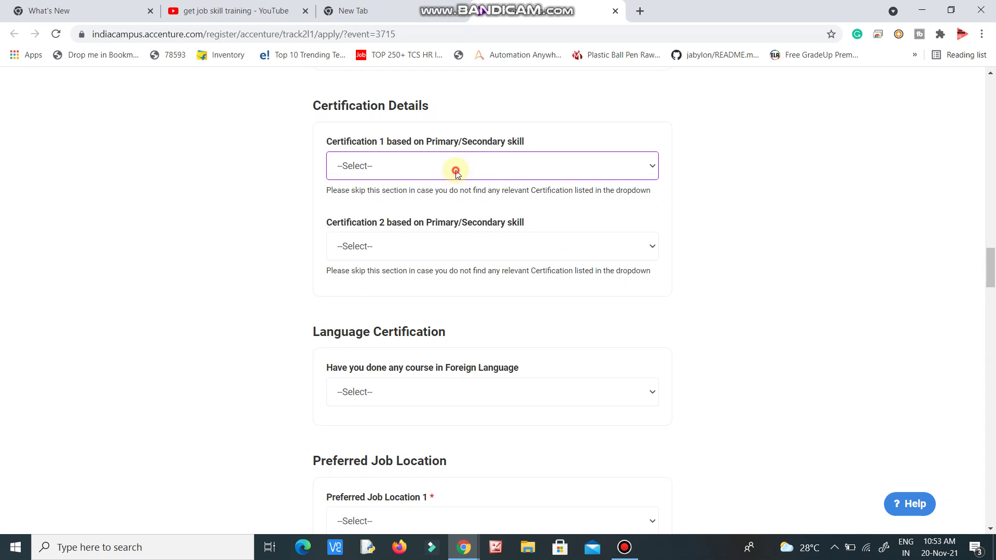
{"action": "mouse_move", "coordinate": [991, 264]}
{"action": "left_mouse_down"}
{"action": "mouse_move", "coordinate": [991, 279]}
{"action": "mouse_move", "coordinate": [981, 196]}
{"action": "mouse_move", "coordinate": [978, 212]}
{"action": "left_mouse_up"}
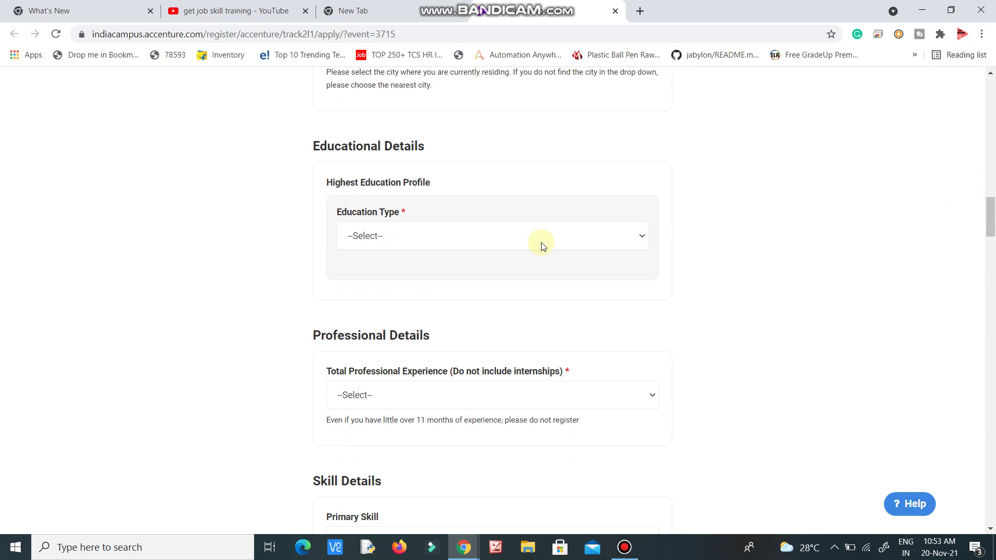
{"action": "left_click", "coordinate": [509, 236]}
{"action": "left_click", "coordinate": [451, 273]}
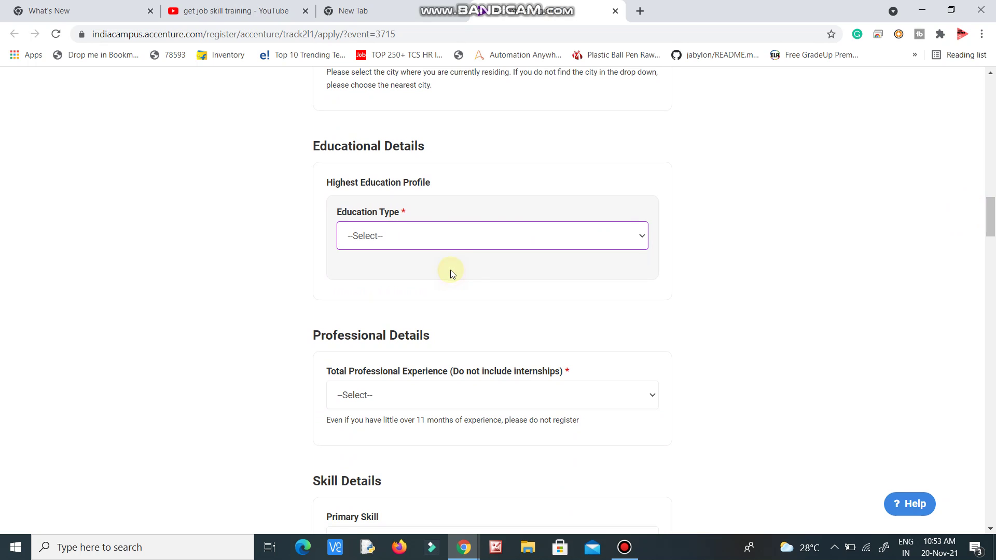
{"action": "left_click", "coordinate": [428, 300]}
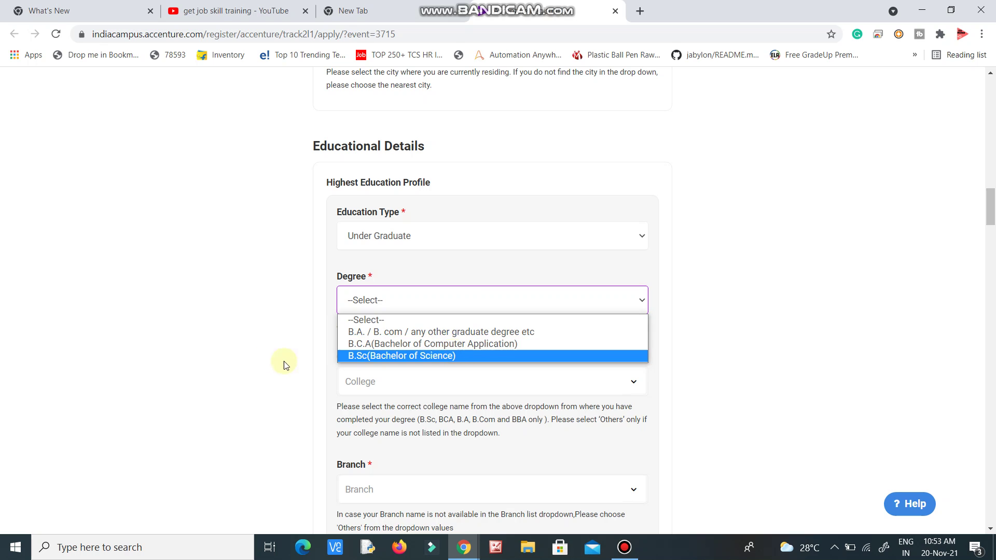
{"action": "left_click", "coordinate": [261, 360]}
{"action": "left_click", "coordinate": [366, 393]}
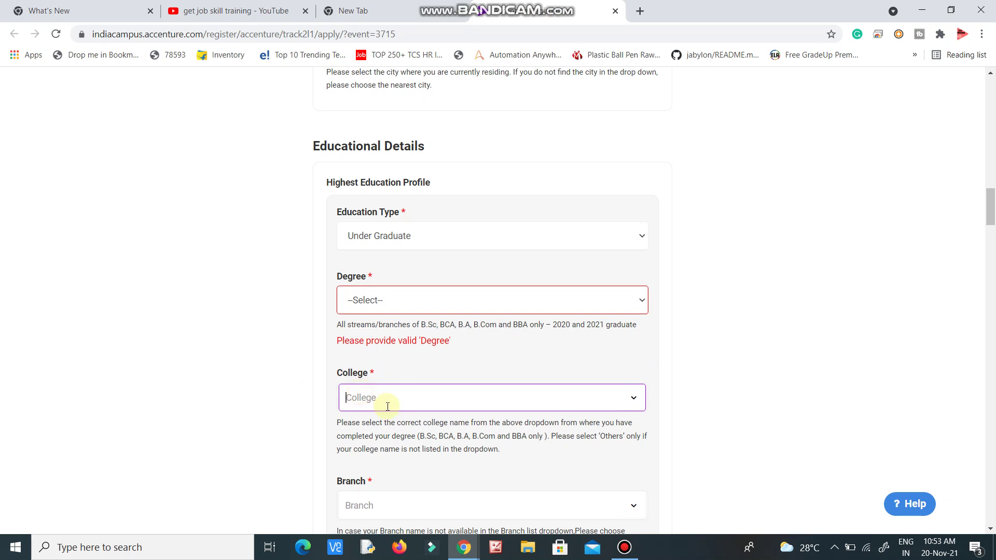
{"action": "scroll", "coordinate": [989, 211], "scroll_direction": "down", "scroll_amount": 3}
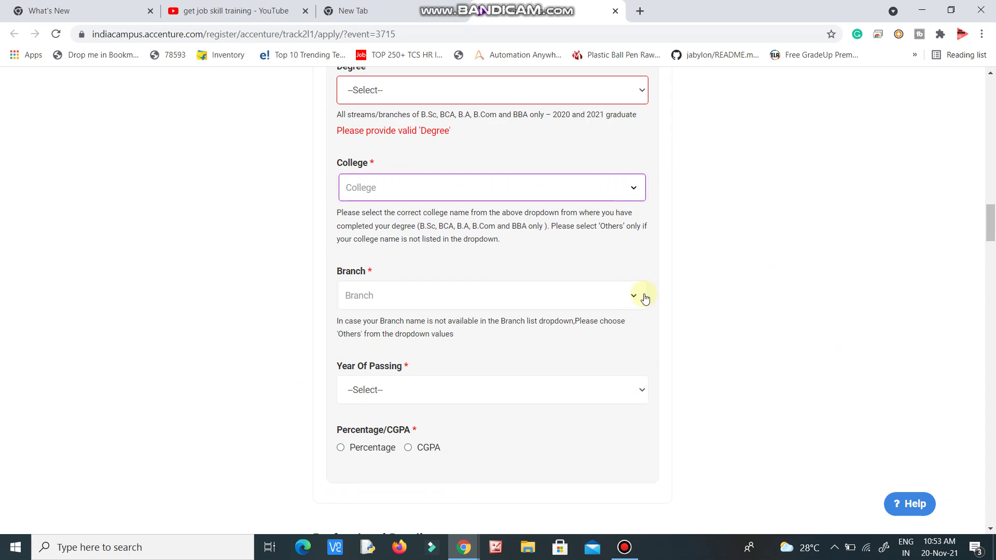
Review the Branch and Year Of Passing dropdowns, closing both without choosing.
{"action": "left_click", "coordinate": [599, 299]}
{"action": "left_click", "coordinate": [634, 296]}
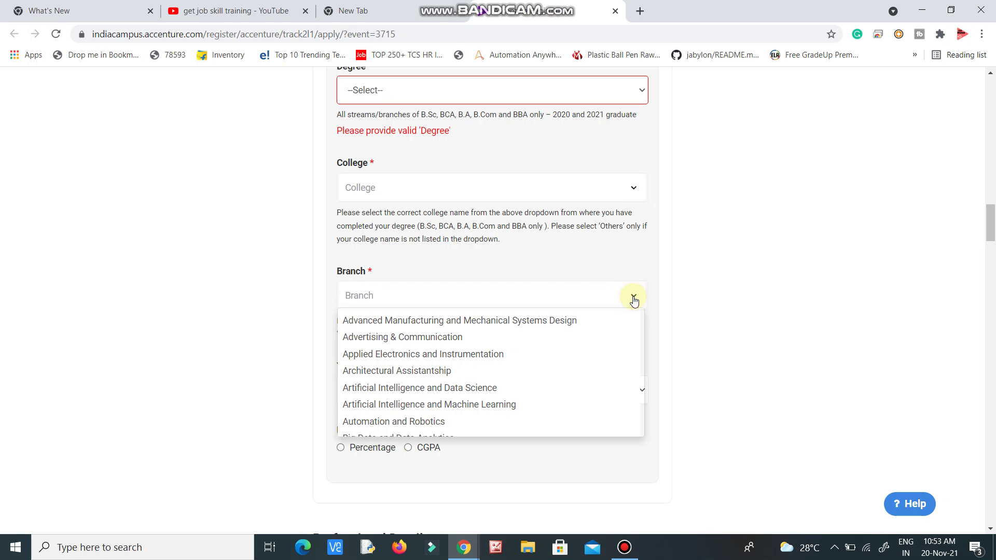
{"action": "left_click", "coordinate": [852, 358]}
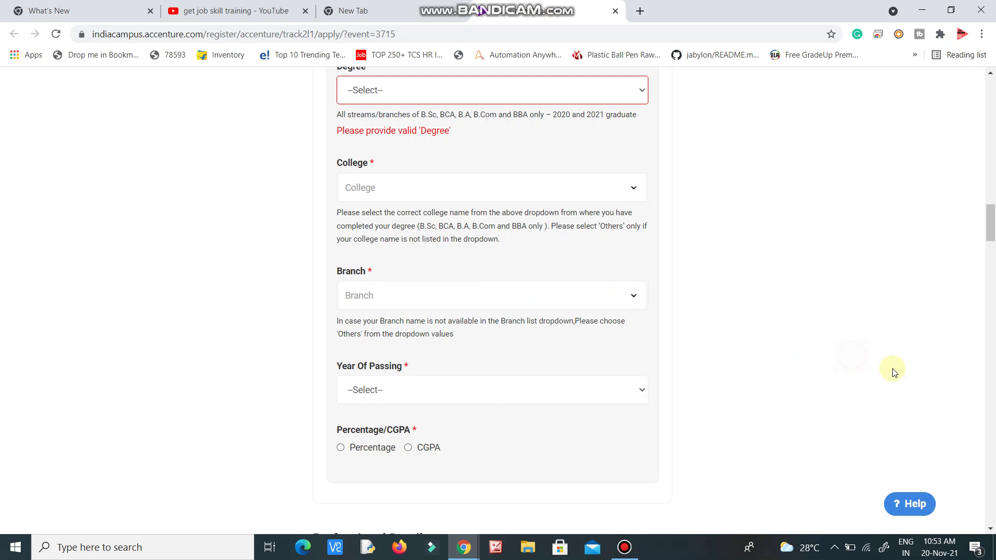
{"action": "left_click", "coordinate": [420, 389]}
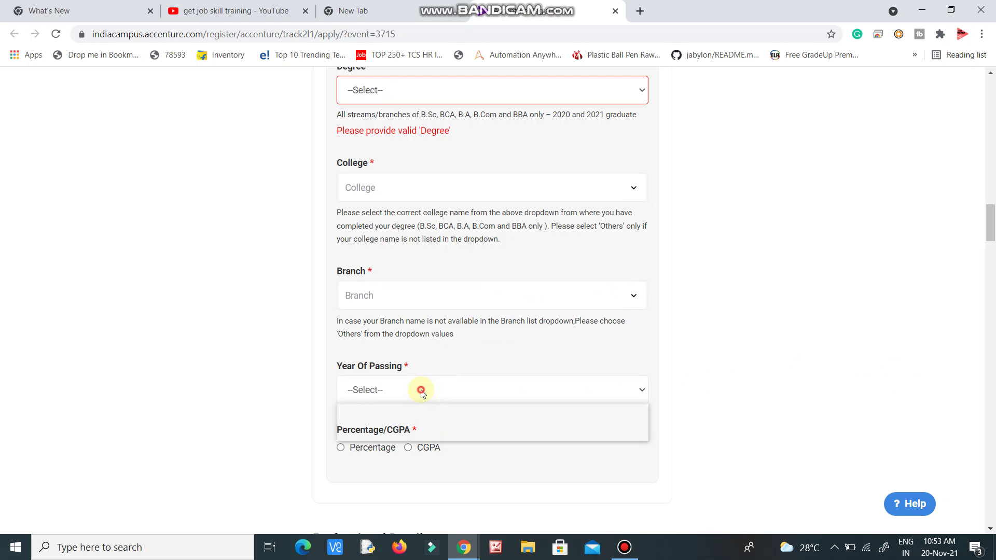
{"action": "left_click", "coordinate": [945, 269]}
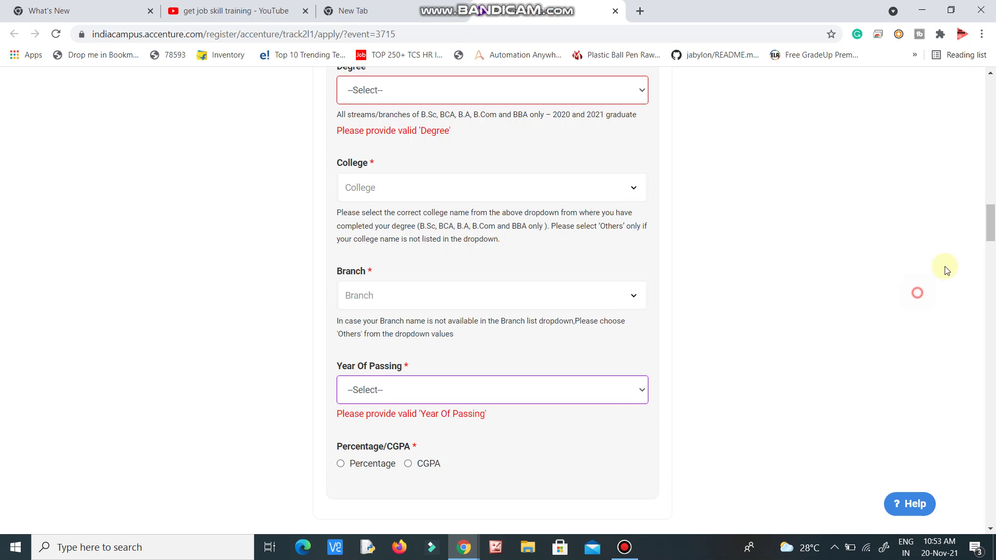
{"action": "left_click_drag", "start_coordinate": [991, 222], "coordinate": [989, 318]}
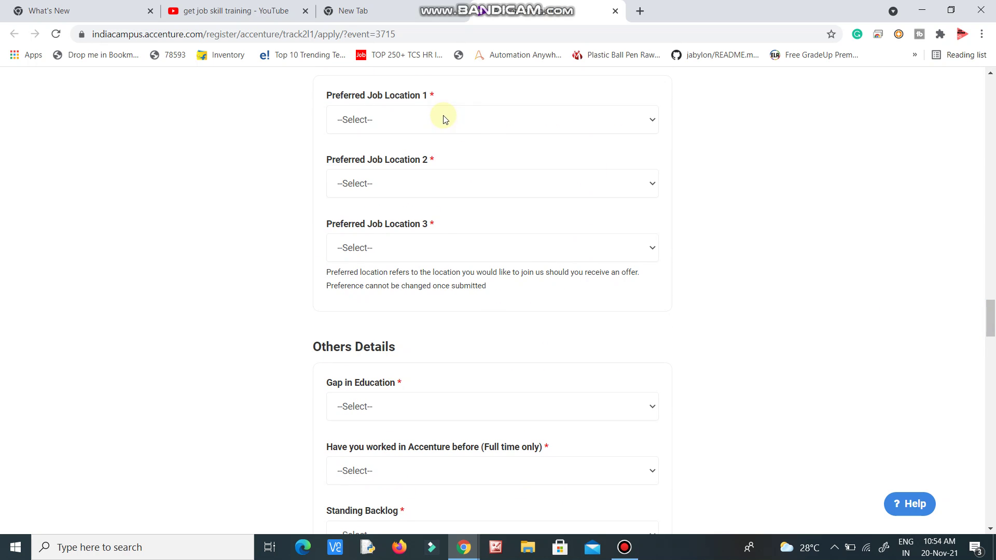
Review the Preferred Job Location 1, Gap in Education and Standing Backlog options, all unanswered.
{"action": "left_click", "coordinate": [445, 120]}
{"action": "left_click", "coordinate": [269, 211]}
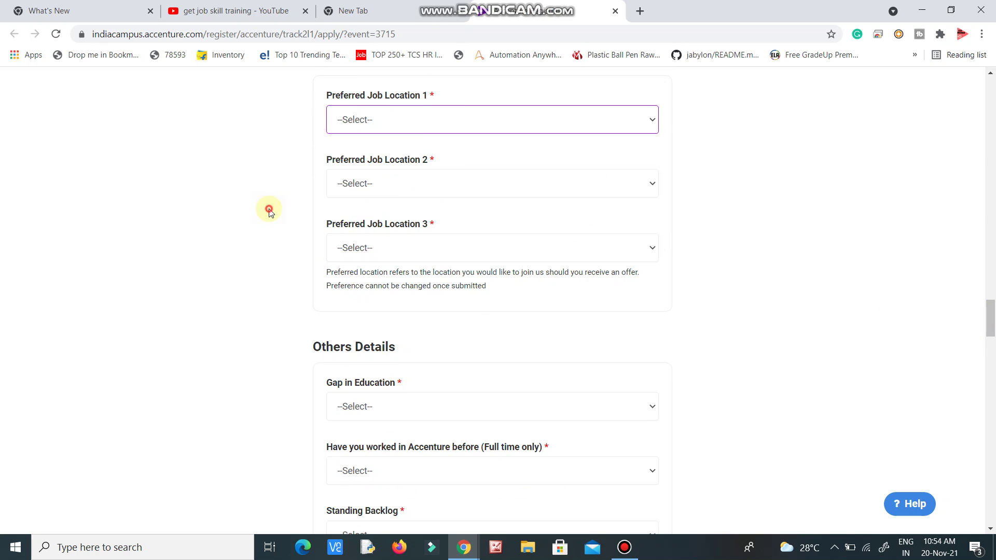
{"action": "left_click_drag", "start_coordinate": [989, 307], "coordinate": [988, 339]}
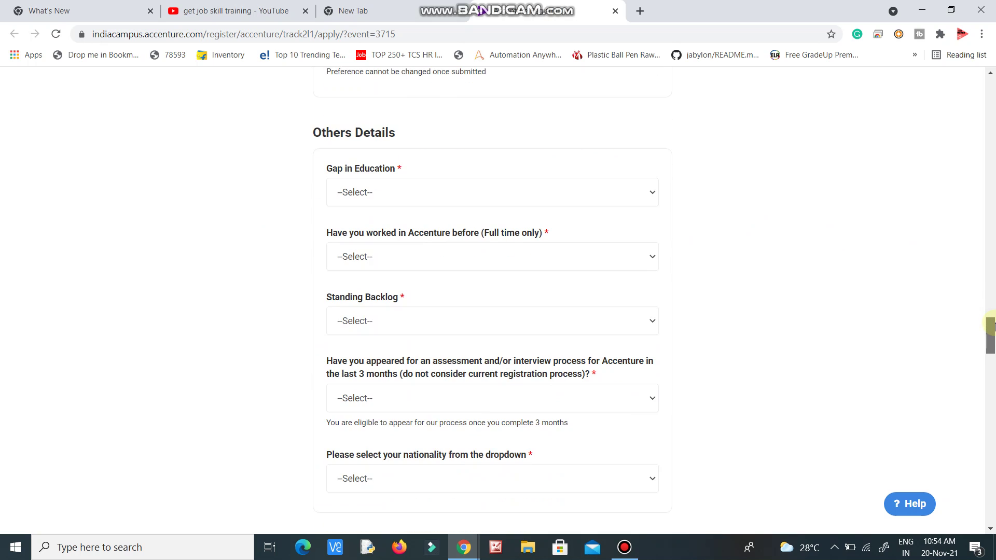
{"action": "left_click", "coordinate": [524, 159]}
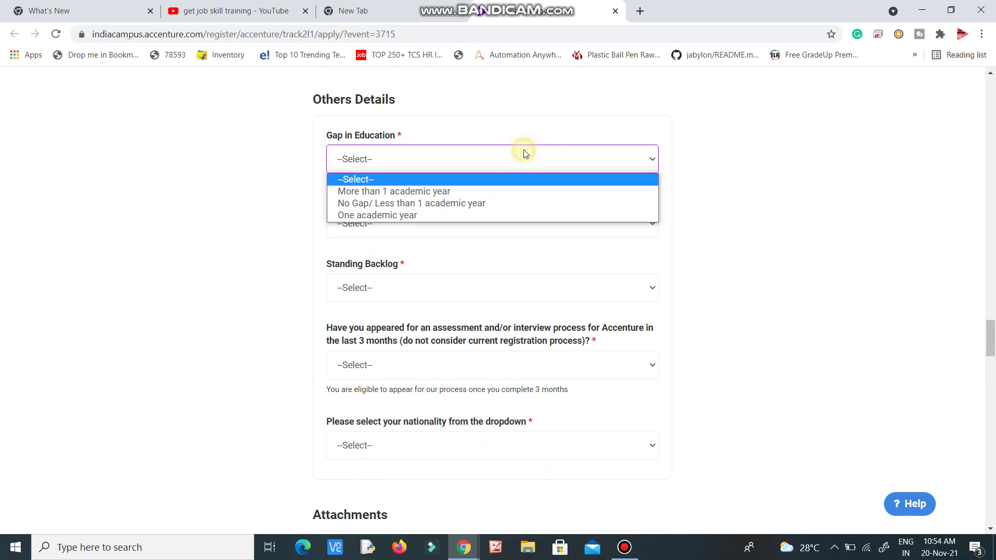
{"action": "left_click", "coordinate": [265, 246]}
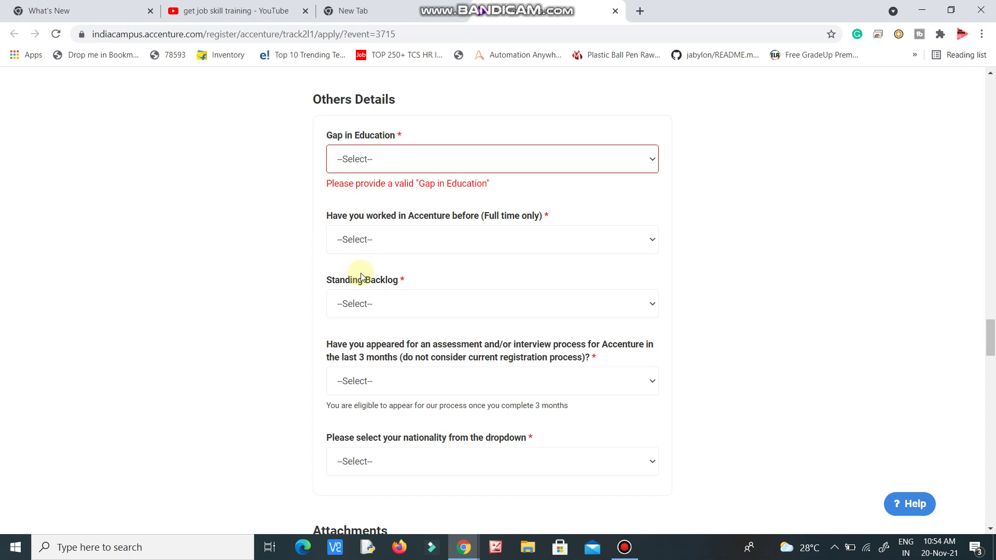
{"action": "left_click_drag", "start_coordinate": [991, 327], "coordinate": [990, 354]}
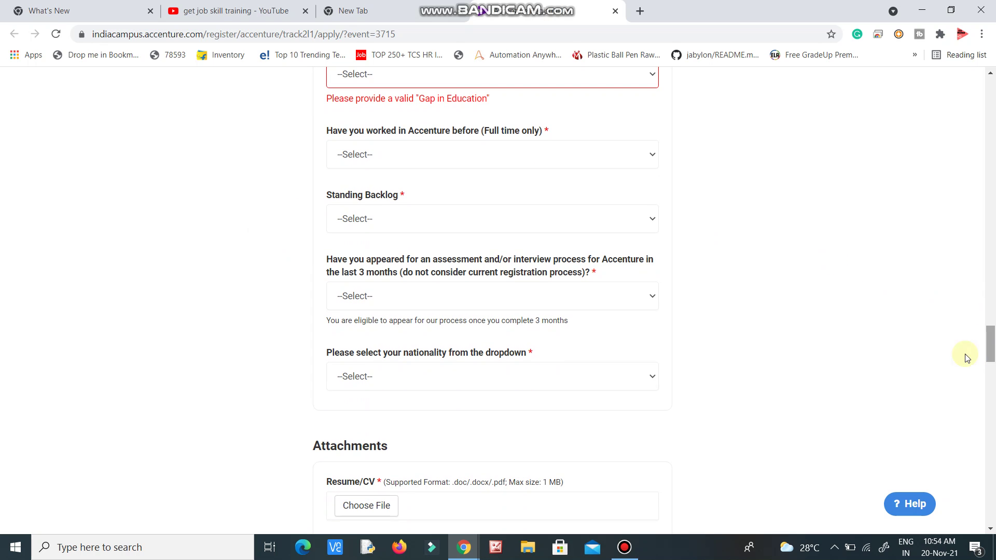
{"action": "left_click", "coordinate": [510, 223]}
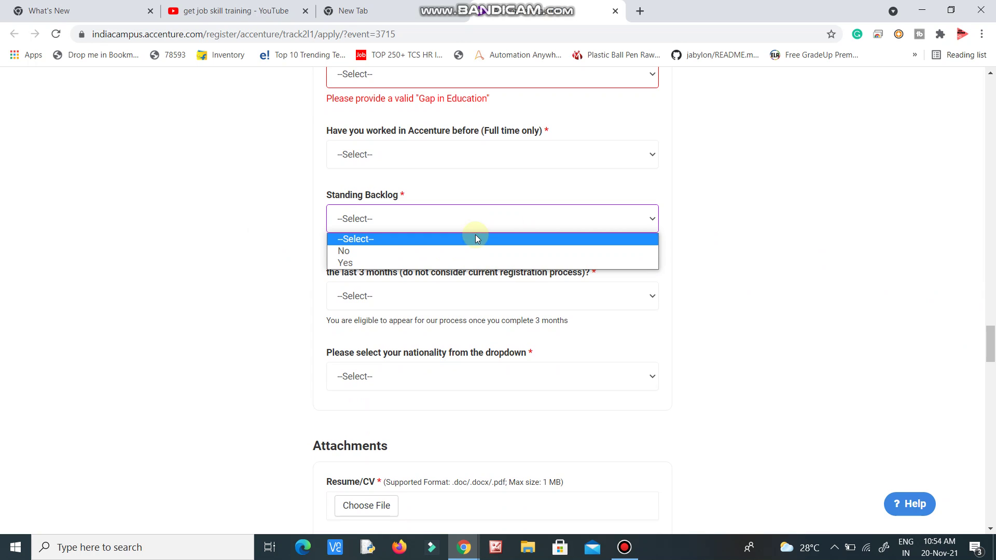
{"action": "left_click", "coordinate": [864, 233]}
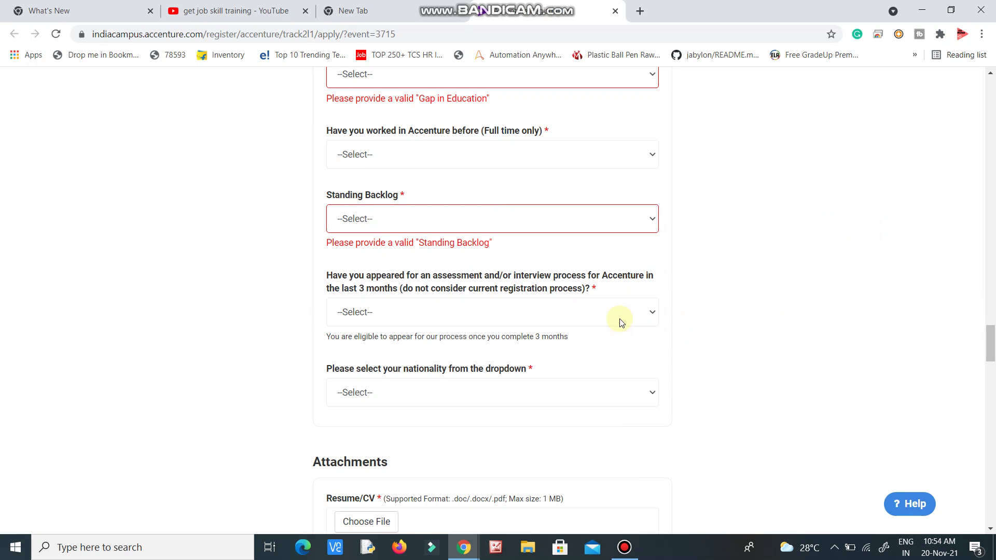
Review the assessment, Government ID Type and disability options, all left unanswered.
{"action": "left_click", "coordinate": [502, 316]}
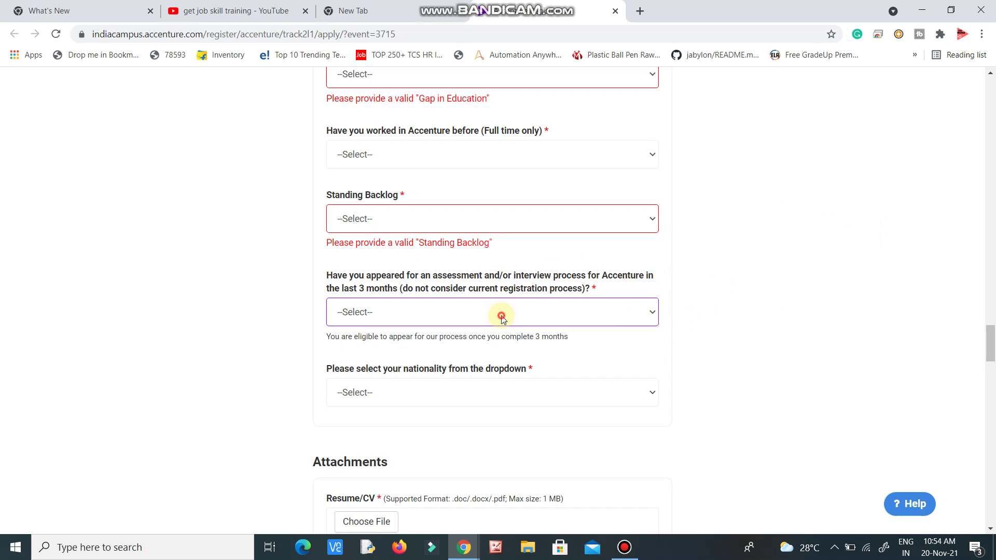
{"action": "left_click", "coordinate": [502, 316]}
{"action": "left_click_drag", "start_coordinate": [990, 350], "coordinate": [990, 389]}
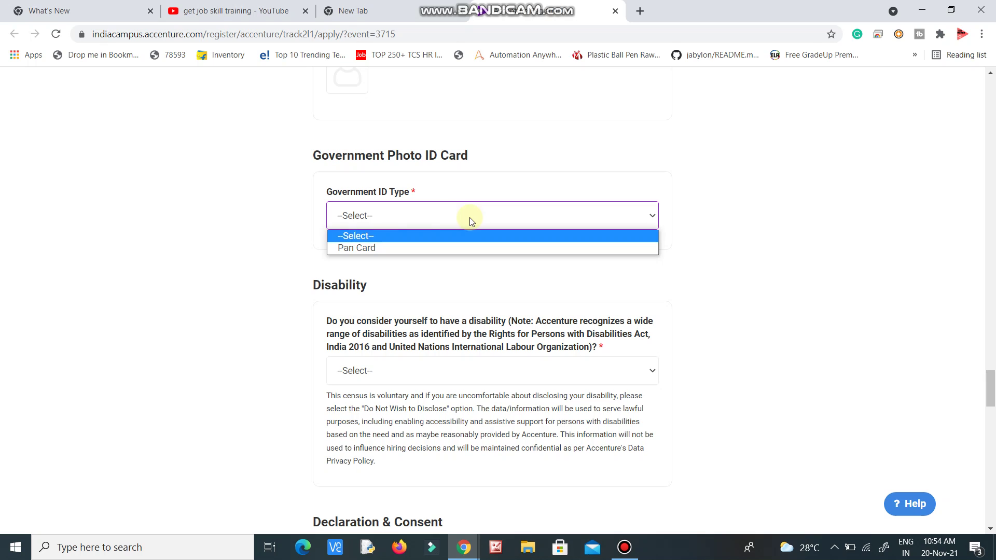
{"action": "left_click", "coordinate": [321, 230]}
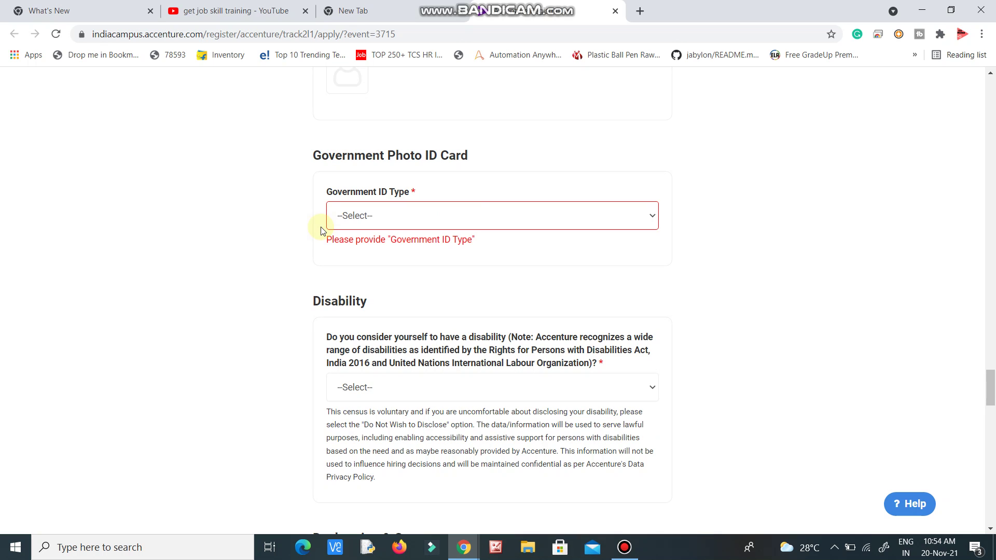
{"action": "left_click", "coordinate": [407, 386]}
{"action": "left_click", "coordinate": [215, 401]}
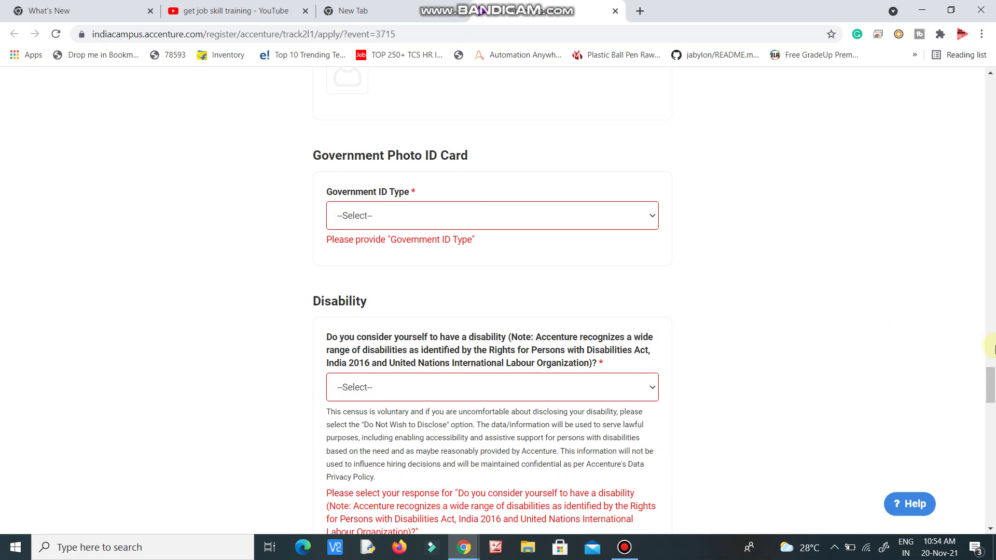
{"action": "mouse_move", "coordinate": [991, 374]}
{"action": "left_mouse_down"}
{"action": "mouse_move", "coordinate": [990, 410]}
{"action": "mouse_move", "coordinate": [981, 399]}
{"action": "mouse_move", "coordinate": [988, 424]}
{"action": "left_mouse_up"}
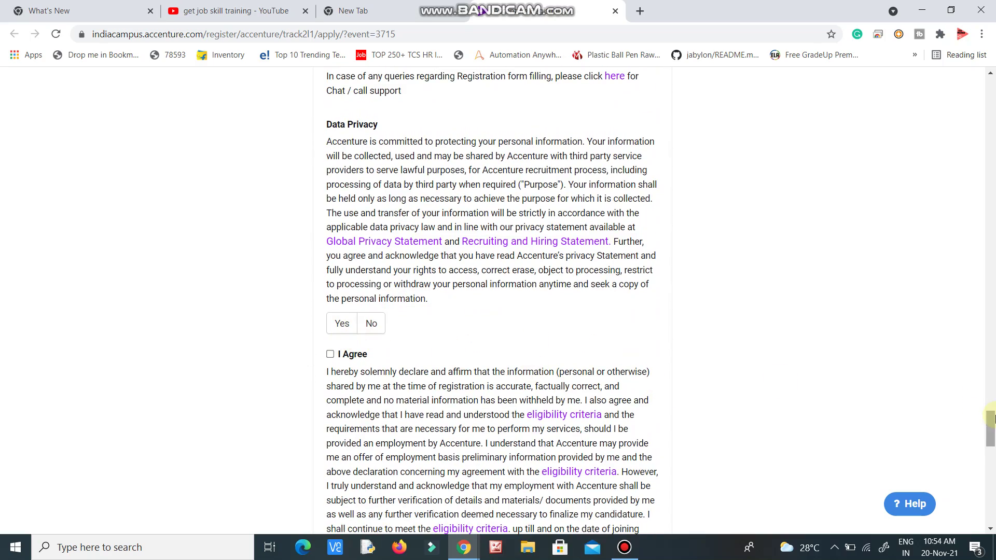
{"action": "mouse_move", "coordinate": [990, 428]}
{"action": "left_mouse_down"}
{"action": "mouse_move", "coordinate": [991, 498]}
{"action": "mouse_move", "coordinate": [990, 78]}
{"action": "left_mouse_up"}
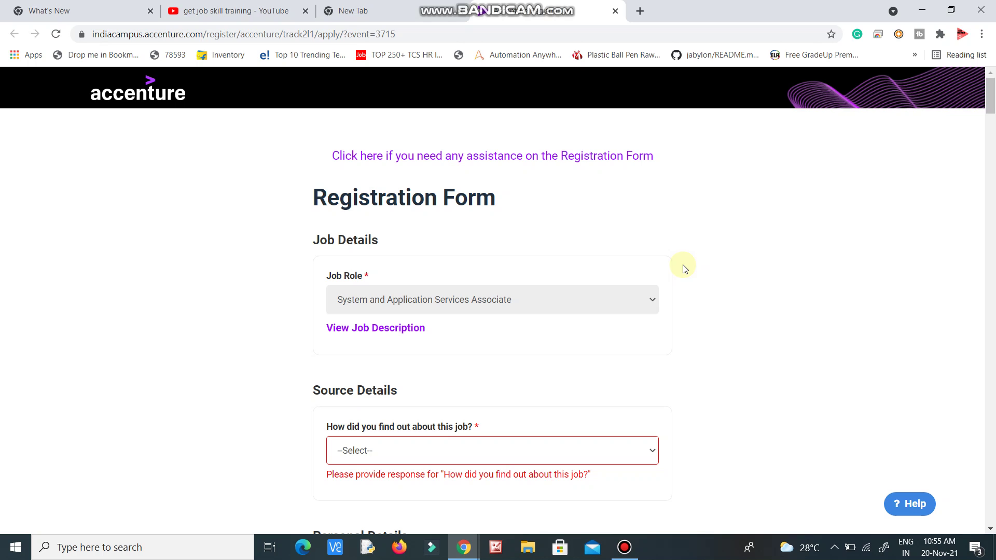
{"action": "scroll", "coordinate": [684, 268], "scroll_direction": "down", "scroll_amount": 3}
{"action": "scroll", "coordinate": [683, 269], "scroll_direction": "down", "scroll_amount": 5}
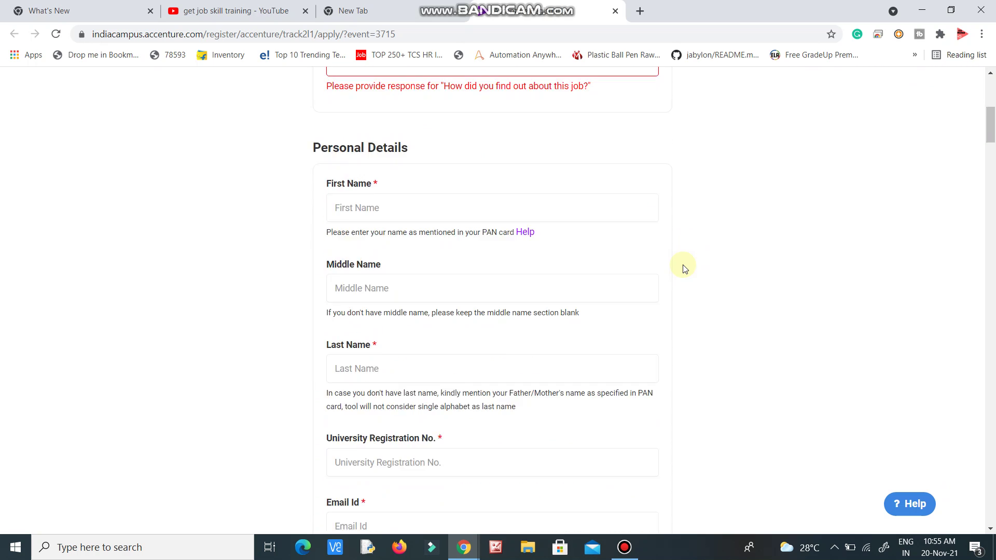
{"action": "scroll", "coordinate": [683, 269], "scroll_direction": "down", "scroll_amount": 4}
{"action": "scroll", "coordinate": [684, 269], "scroll_direction": "down", "scroll_amount": 2}
{"action": "scroll", "coordinate": [684, 269], "scroll_direction": "down", "scroll_amount": 5}
{"action": "scroll", "coordinate": [683, 268], "scroll_direction": "down", "scroll_amount": 3}
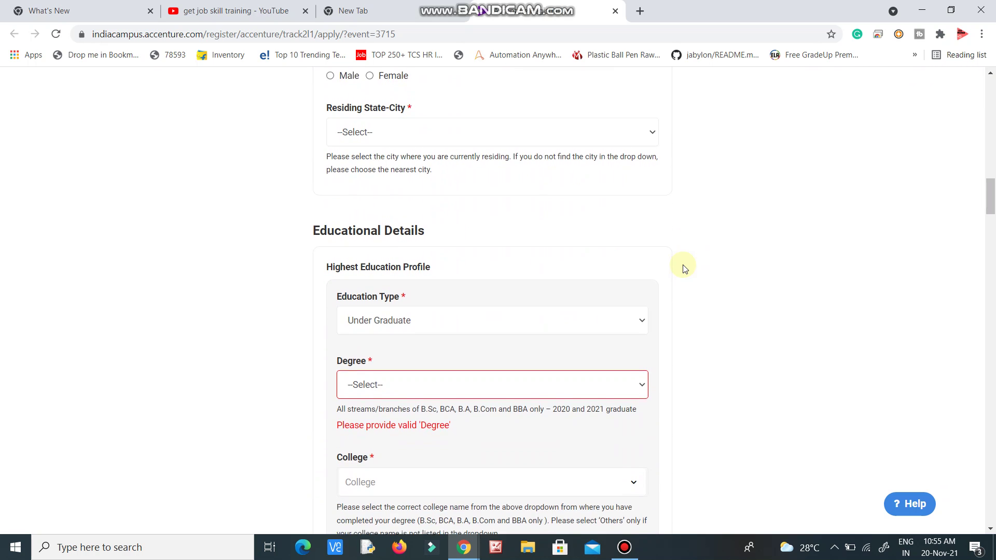
{"action": "scroll", "coordinate": [684, 269], "scroll_direction": "down", "scroll_amount": 2}
{"action": "scroll", "coordinate": [683, 269], "scroll_direction": "down", "scroll_amount": 2}
{"action": "scroll", "coordinate": [684, 269], "scroll_direction": "down", "scroll_amount": 5}
{"action": "scroll", "coordinate": [683, 268], "scroll_direction": "down", "scroll_amount": 2}
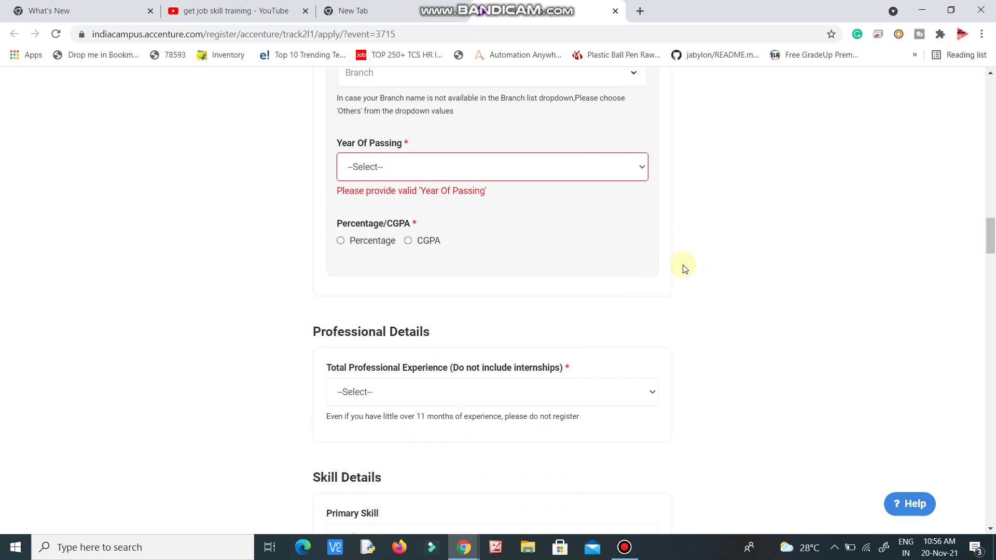
{"action": "scroll", "coordinate": [684, 268], "scroll_direction": "down", "scroll_amount": 3}
{"action": "scroll", "coordinate": [683, 269], "scroll_direction": "down", "scroll_amount": 3}
{"action": "scroll", "coordinate": [683, 269], "scroll_direction": "down", "scroll_amount": 1}
{"action": "scroll", "coordinate": [683, 268], "scroll_direction": "down", "scroll_amount": 1}
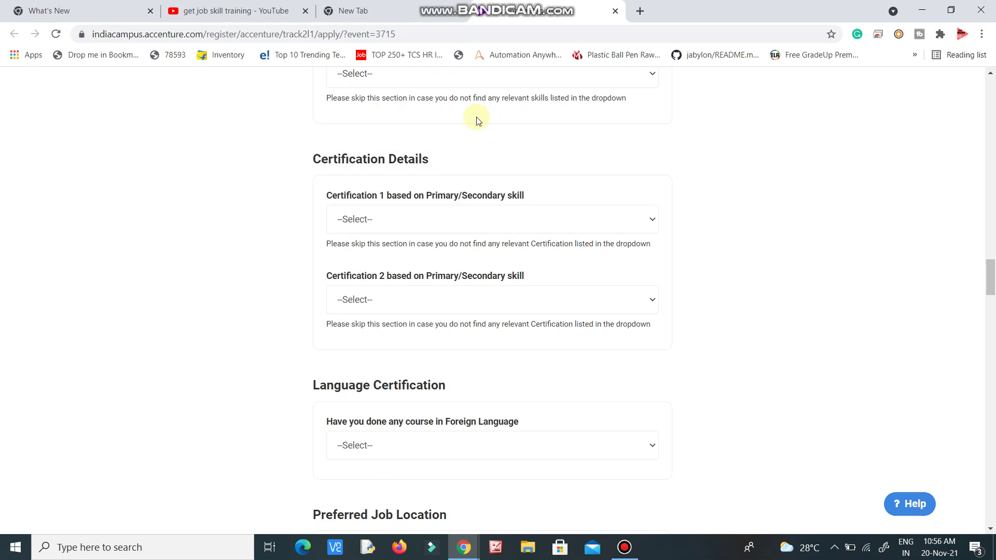
Open the Automation Anywhere bookmark, then switch to the 'get job skill training - YouTube' tab.
{"action": "left_click", "coordinate": [494, 56]}
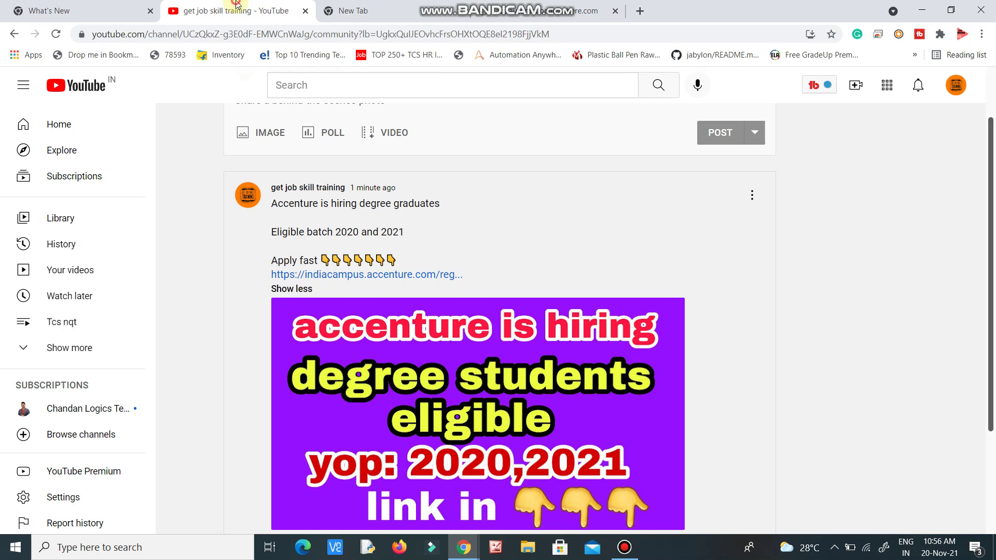
{"action": "left_click", "coordinate": [236, 11]}
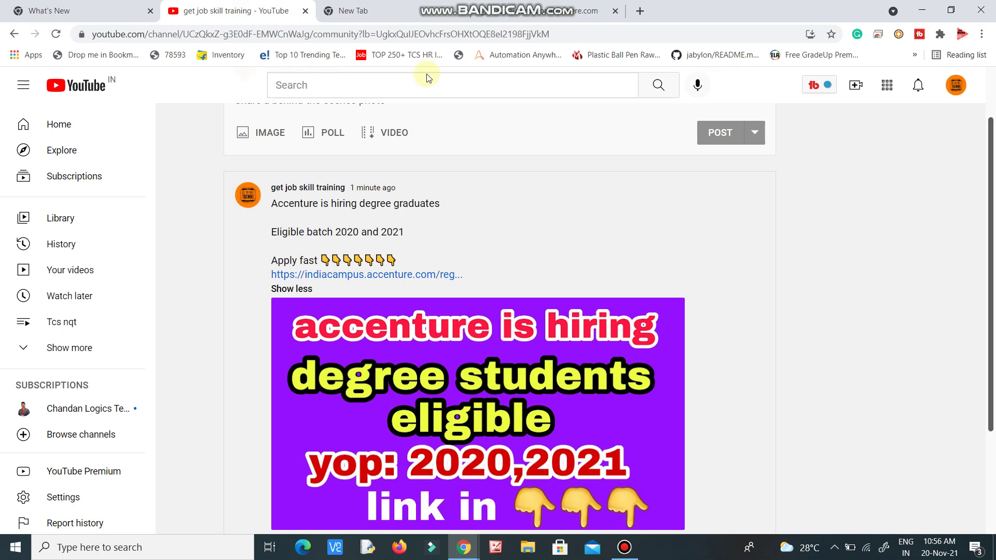